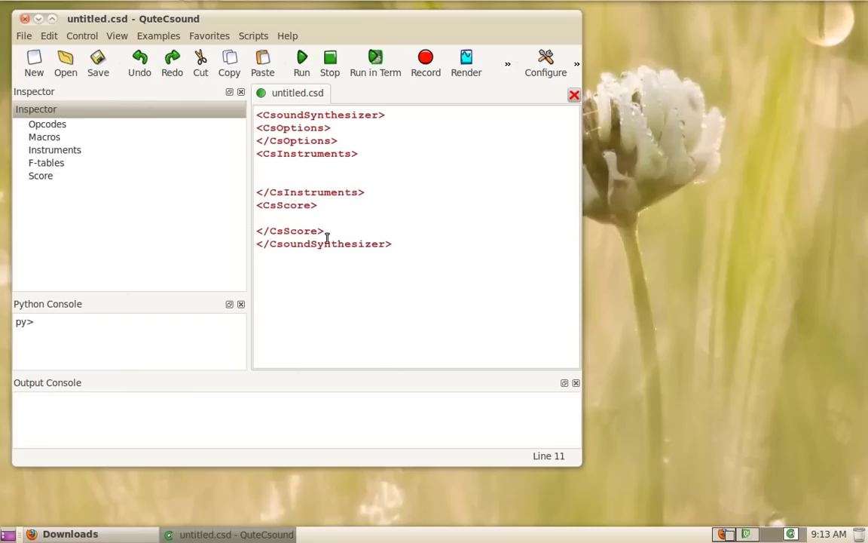
Step: Show the Csound Utilities dialog and view the HETRO, LPANAL, PVANAL and ATSA tabs before returning to CVANAL
{"action": "left_click", "coordinate": [118, 37]}
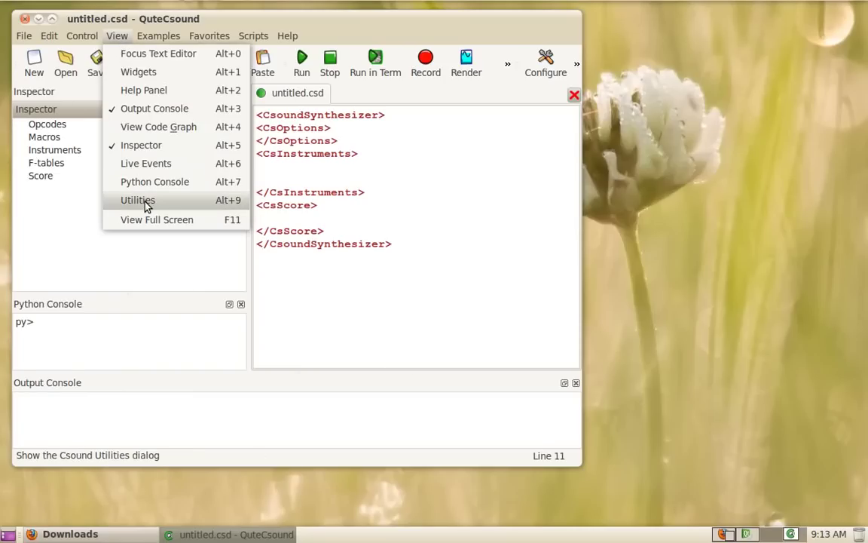
{"action": "left_click", "coordinate": [231, 202]}
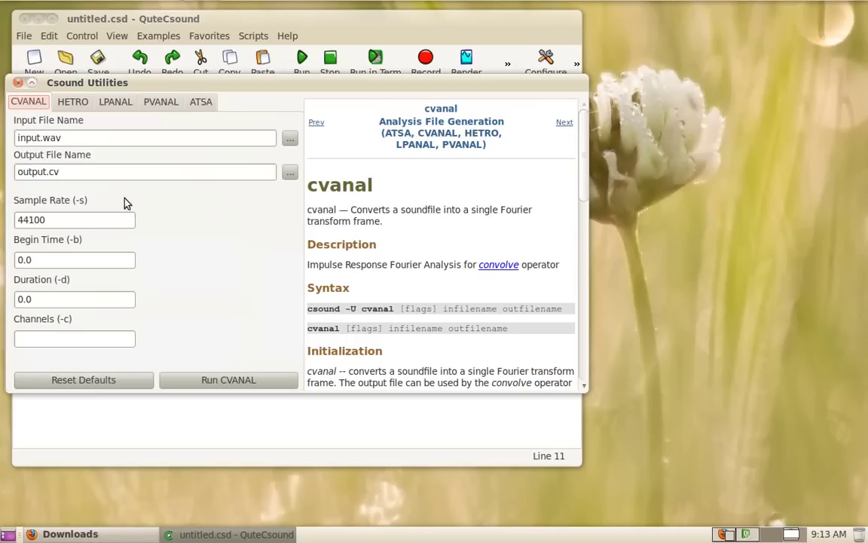
{"action": "left_click", "coordinate": [70, 102]}
{"action": "left_click", "coordinate": [108, 104]}
{"action": "left_click", "coordinate": [168, 105]}
{"action": "left_click", "coordinate": [192, 100]}
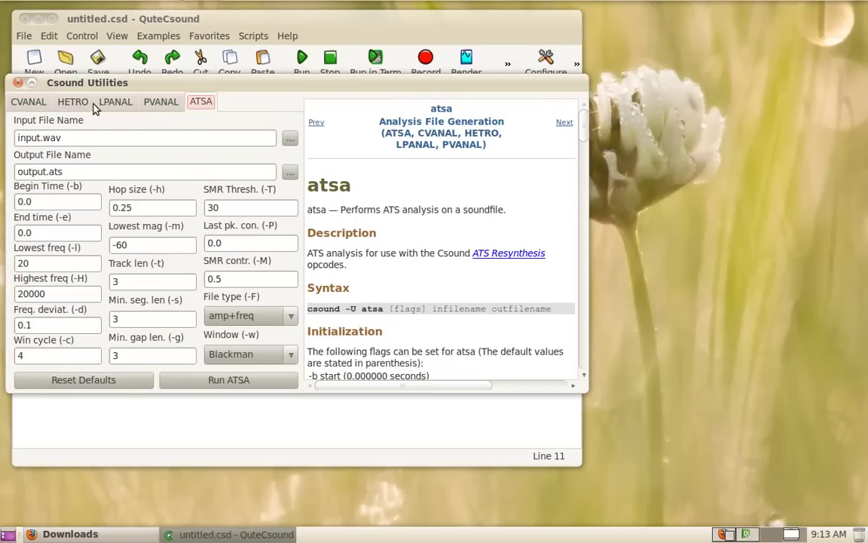
{"action": "left_click", "coordinate": [38, 102]}
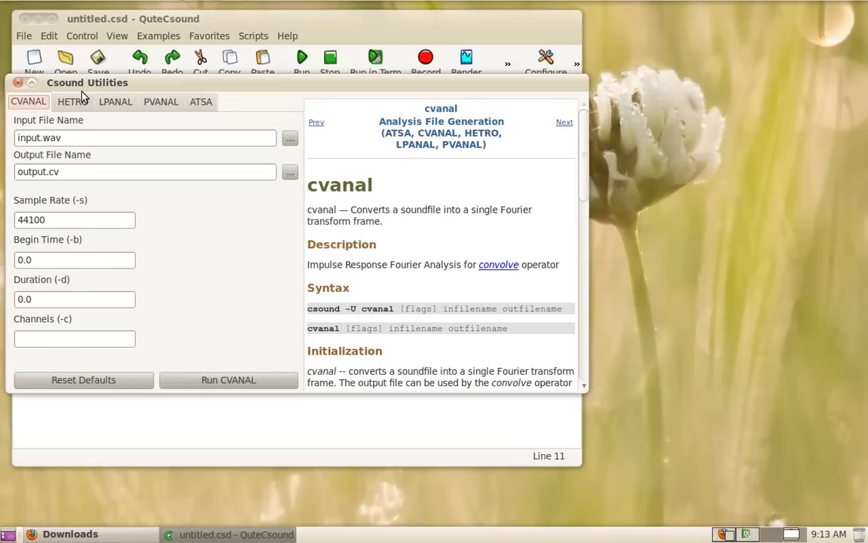
Step: Select the CVANAL output file name, focus input.wav, and move the dialog down and right
{"action": "key", "text": "Tab"}
{"action": "left_click", "coordinate": [70, 172]}
{"action": "key", "text": "shift+Home"}
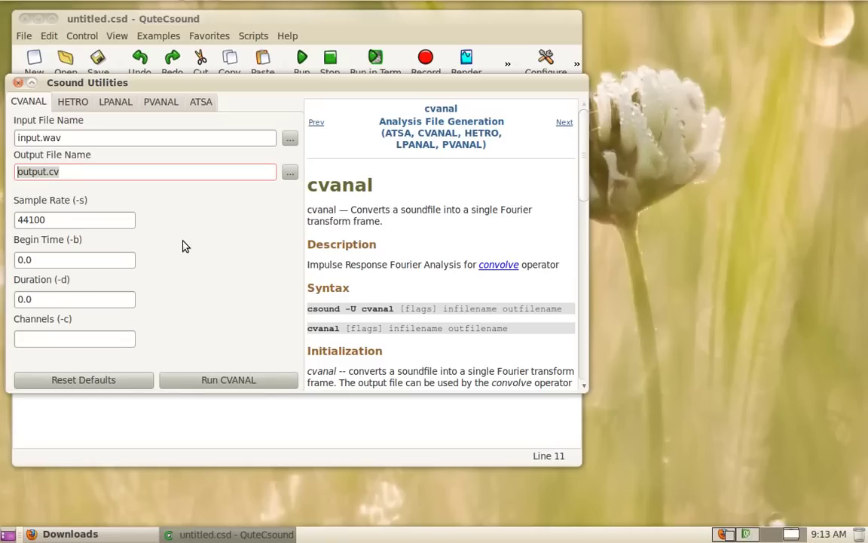
{"action": "left_click", "coordinate": [183, 140]}
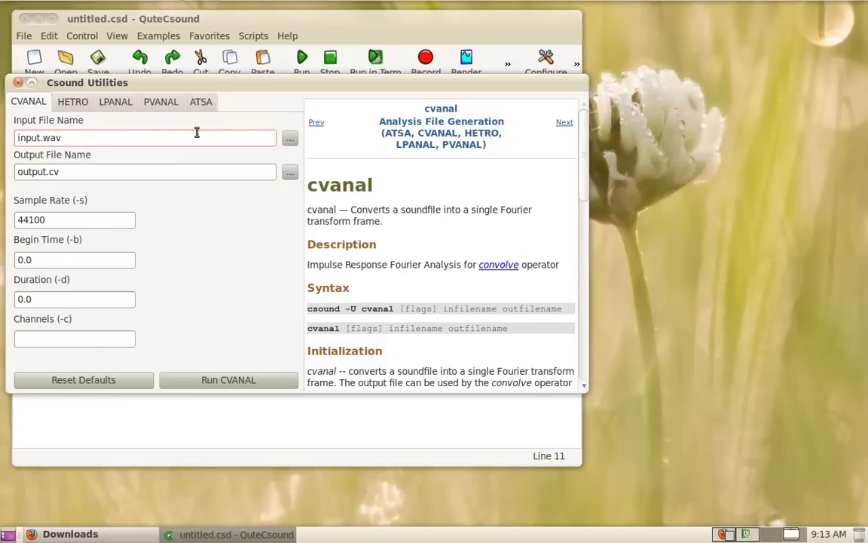
{"action": "left_click_drag", "start_coordinate": [207, 86], "coordinate": [251, 112]}
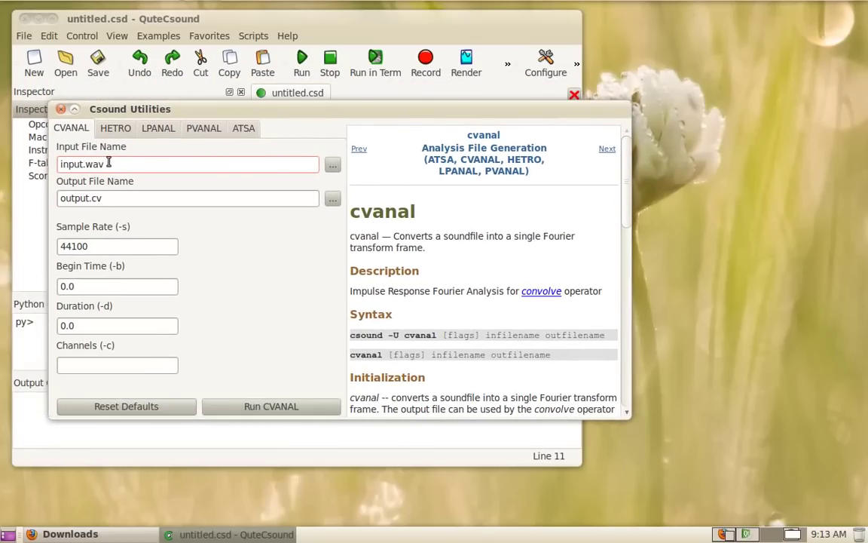
Step: Follow the convolve link in the cvanal help, then go back to the convle page
{"action": "scroll", "coordinate": [475, 240], "scroll_direction": "down", "scroll_amount": 1}
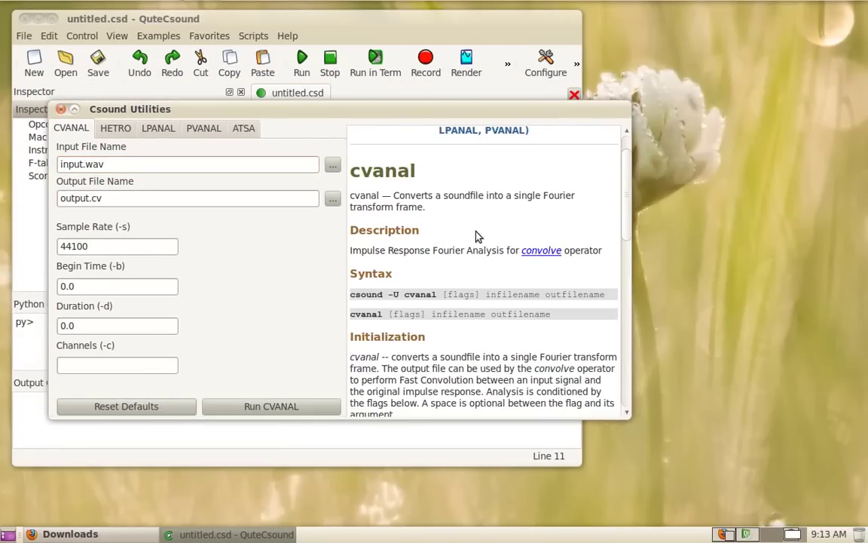
{"action": "left_click", "coordinate": [547, 252]}
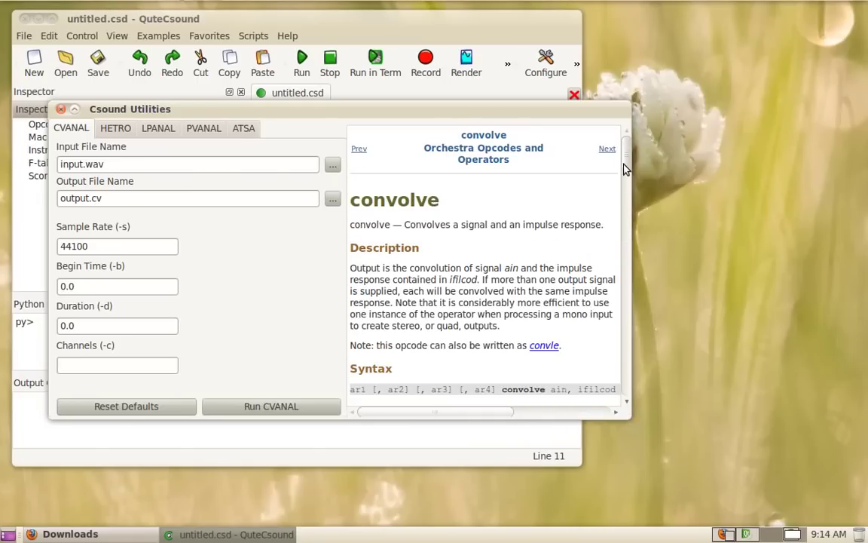
{"action": "left_click_drag", "start_coordinate": [628, 154], "coordinate": [512, 194]}
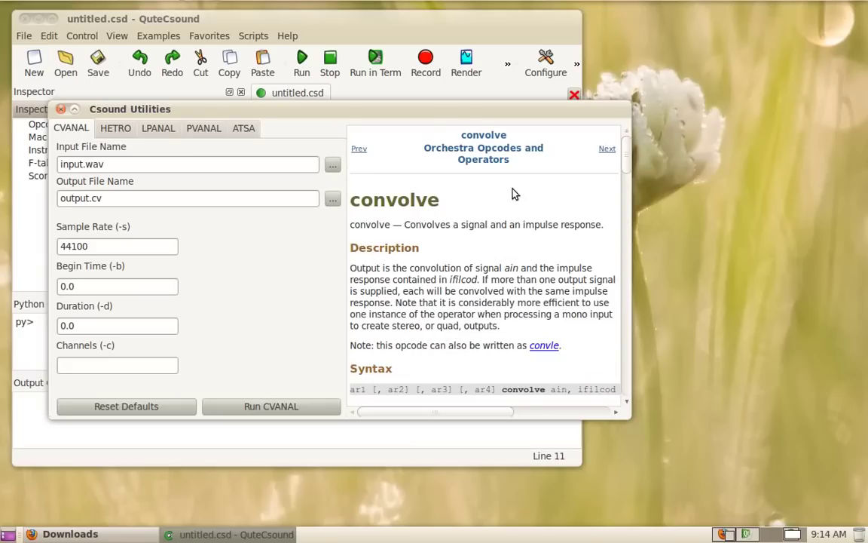
{"action": "left_click", "coordinate": [359, 150]}
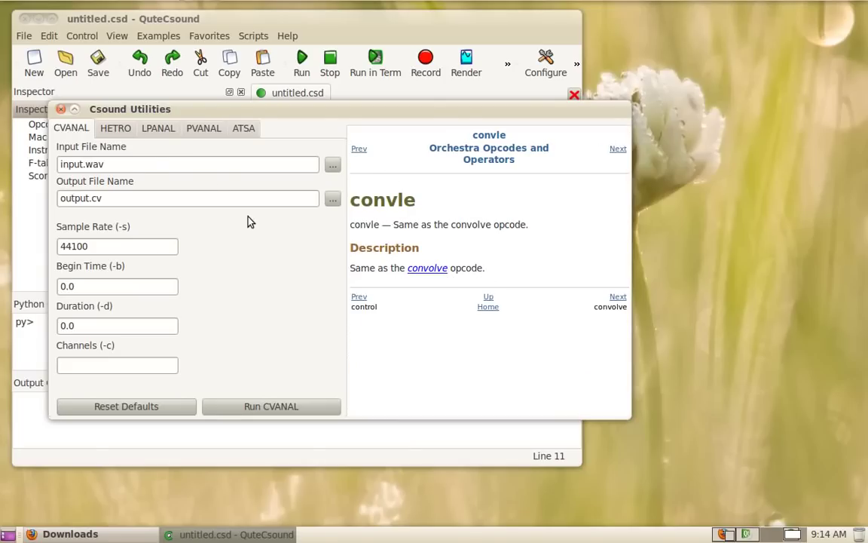
Step: Switch between the HETRO and CVANAL settings, ending on HETRO
{"action": "left_click", "coordinate": [98, 128]}
{"action": "left_click", "coordinate": [73, 126]}
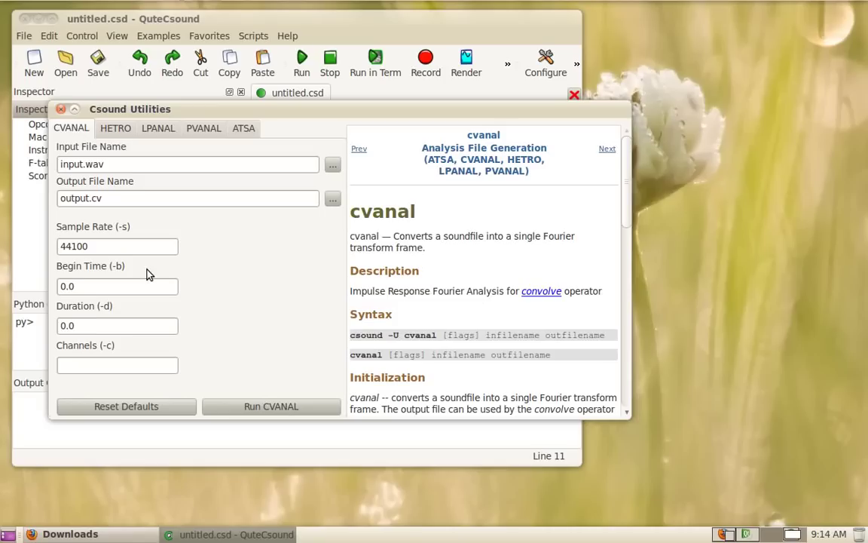
{"action": "left_click", "coordinate": [117, 128]}
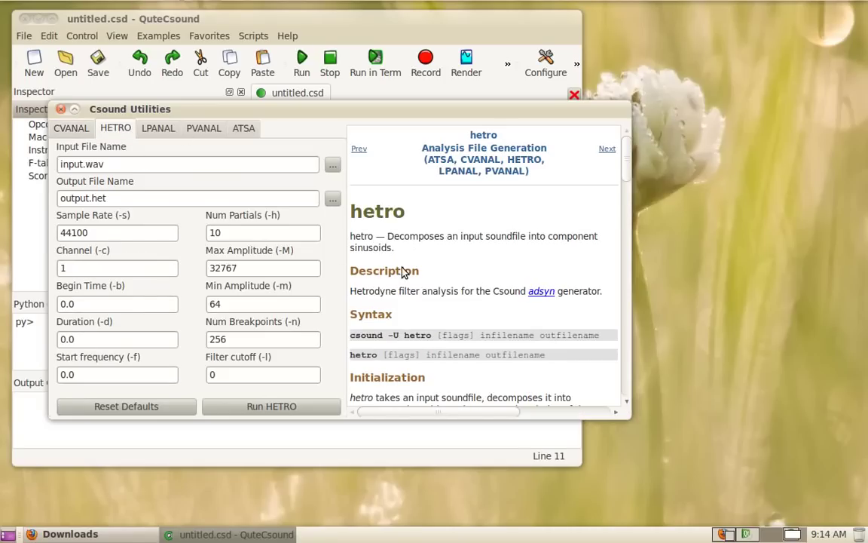
Step: Set the HETRO start frequency to 40 and select the Num Partials value
{"action": "scroll", "coordinate": [467, 245], "scroll_direction": "down", "scroll_amount": 1}
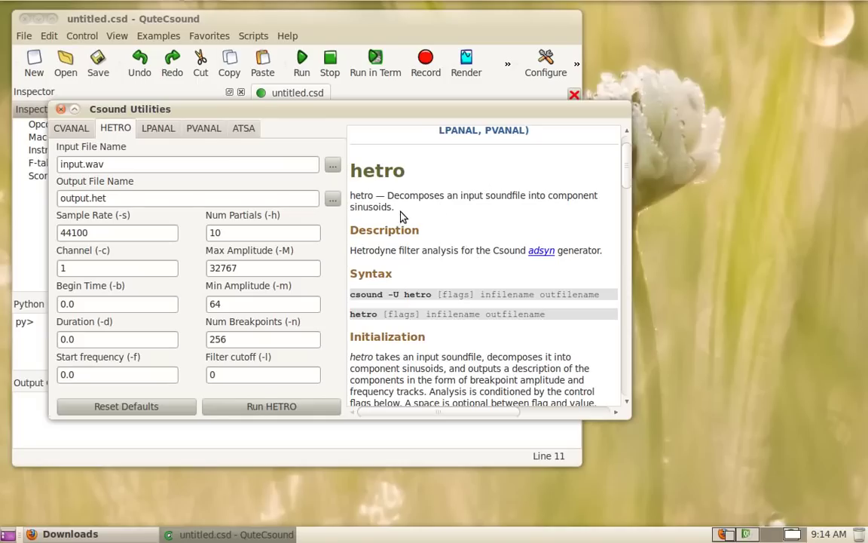
{"action": "left_click_drag", "start_coordinate": [388, 195], "coordinate": [395, 209]}
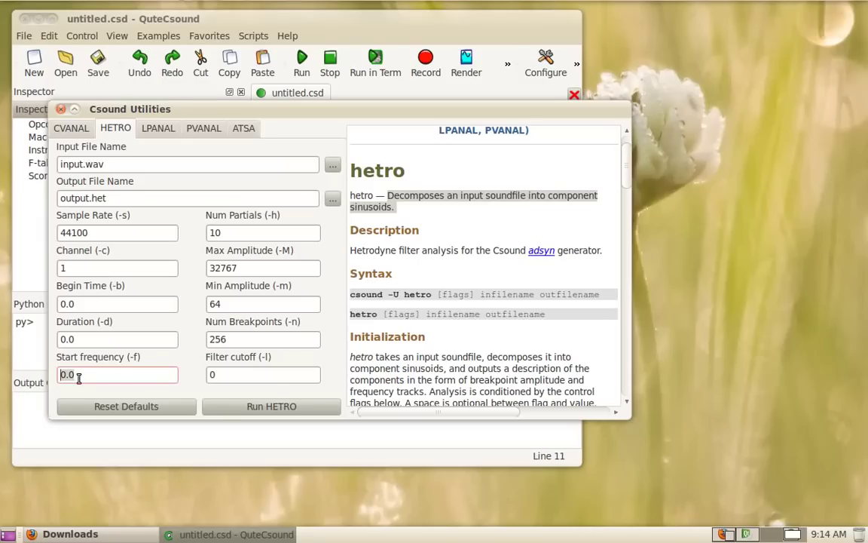
{"action": "type", "text": "40"}
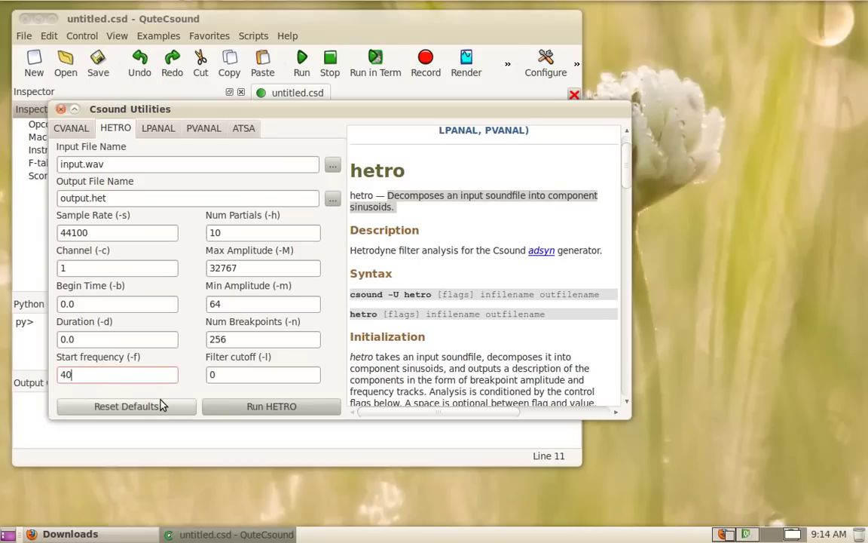
{"action": "key", "text": "Tab"}
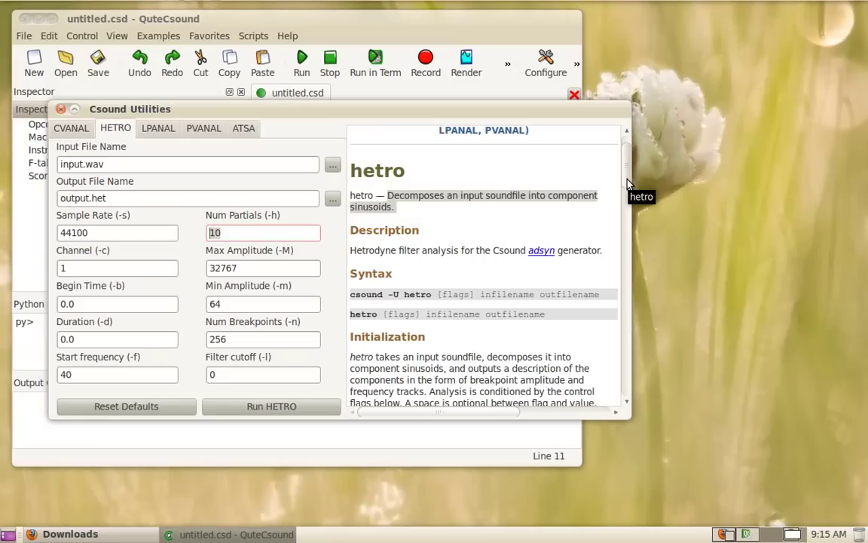
{"action": "left_click", "coordinate": [227, 231]}
{"action": "key", "text": "ctrl+a"}
Step: Select the output.het file name and open the adsyn manual page from the hetro help
{"action": "left_click", "coordinate": [464, 248]}
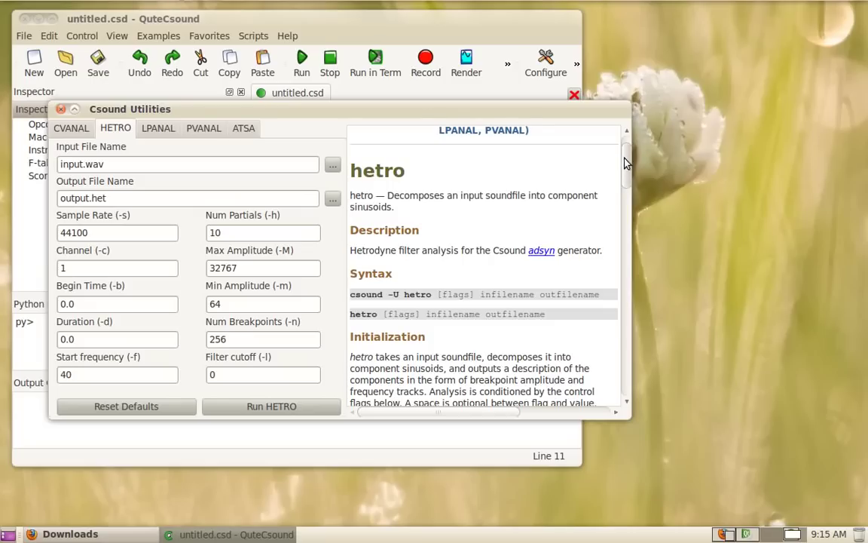
{"action": "scroll", "coordinate": [563, 143], "scroll_direction": "up", "scroll_amount": 1}
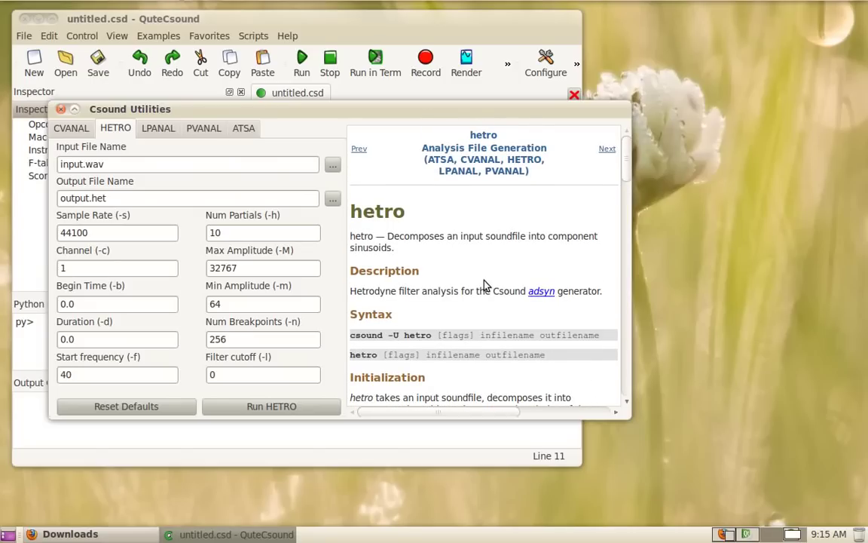
{"action": "left_click_drag", "start_coordinate": [110, 197], "coordinate": [59, 198]}
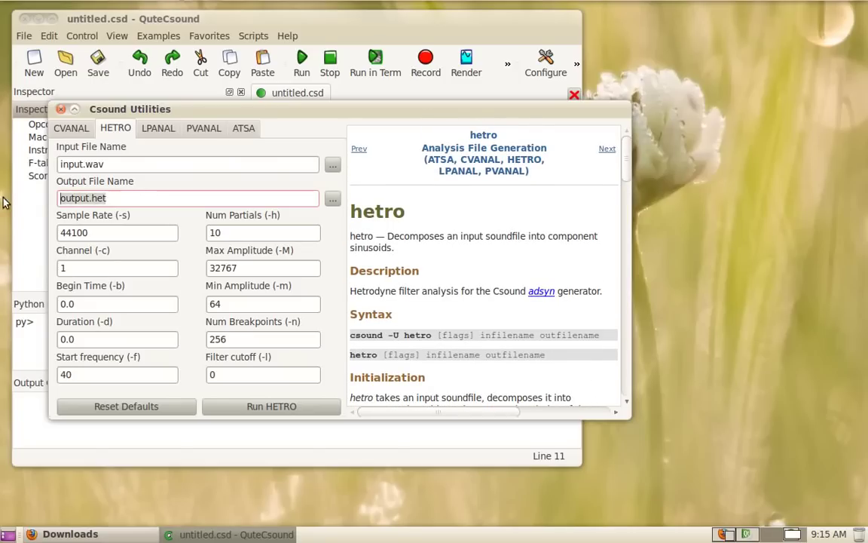
{"action": "left_click_drag", "start_coordinate": [115, 198], "coordinate": [60, 198]}
{"action": "left_click", "coordinate": [542, 291]}
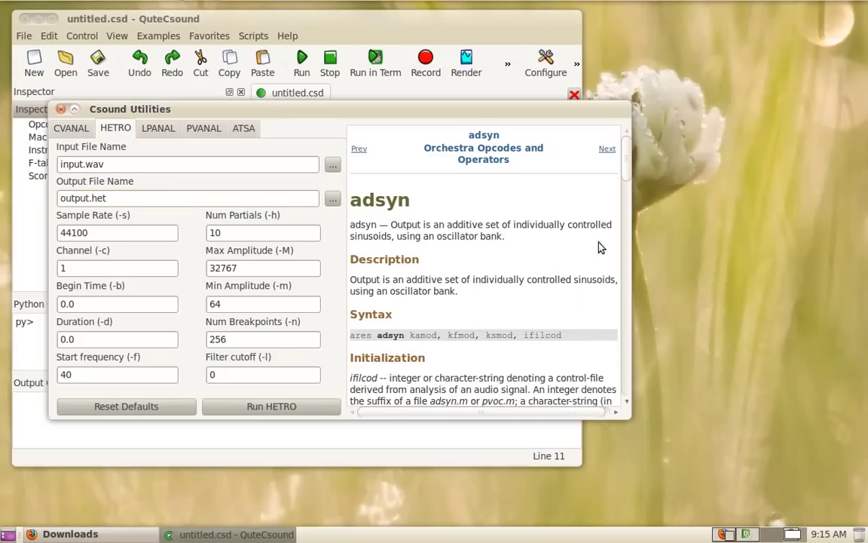
{"action": "scroll", "coordinate": [629, 158], "scroll_direction": "down", "scroll_amount": 1}
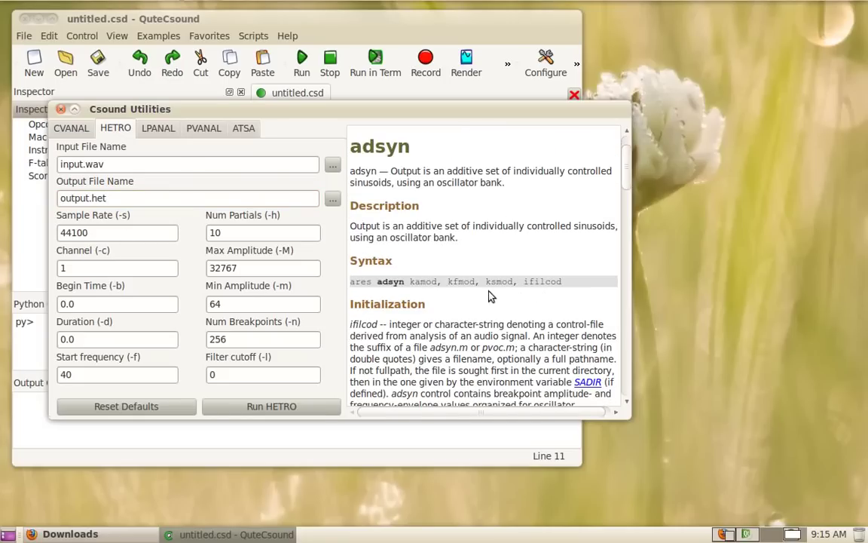
{"action": "double_click", "coordinate": [542, 281]}
{"action": "triple_click", "coordinate": [158, 198]}
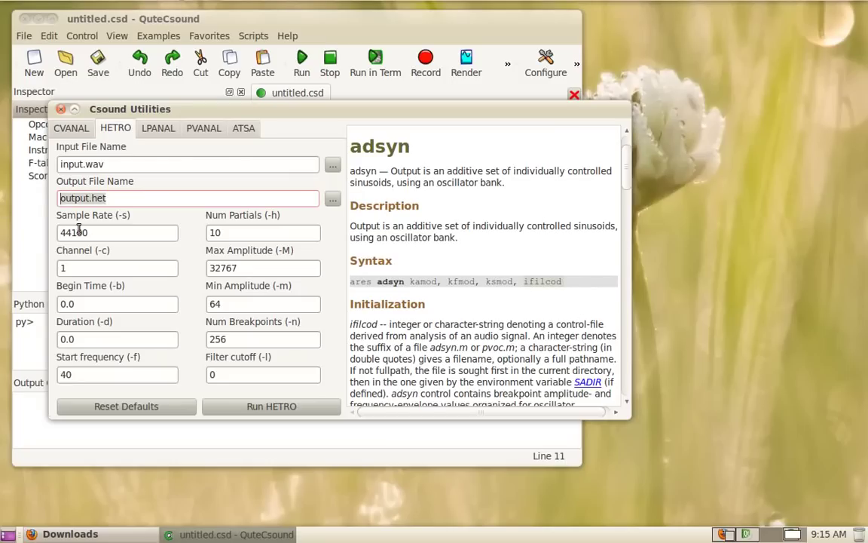
Step: On the LPANAL tab, open the lpread reference from the lpanal help and scroll through its syntax
{"action": "left_click", "coordinate": [158, 130]}
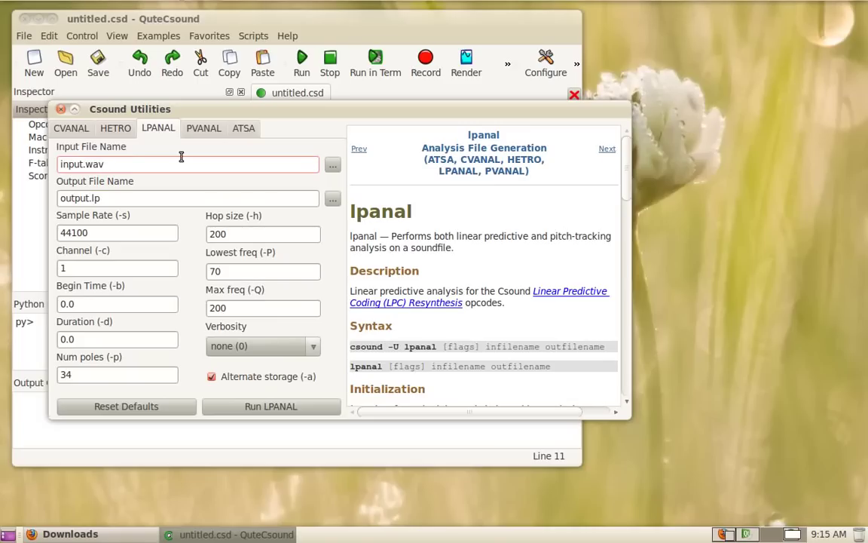
{"action": "key", "text": "Tab"}
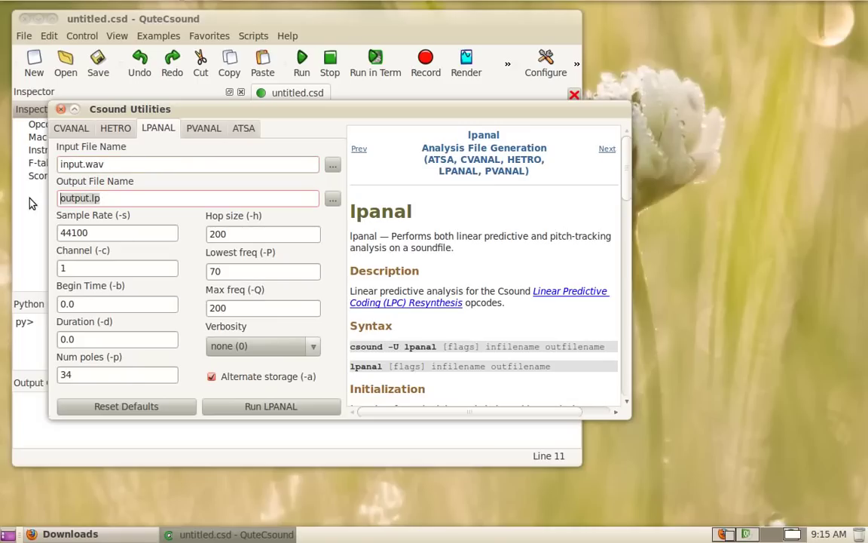
{"action": "left_click_drag", "start_coordinate": [626, 194], "coordinate": [626, 386]}
{"action": "left_click", "coordinate": [373, 330]}
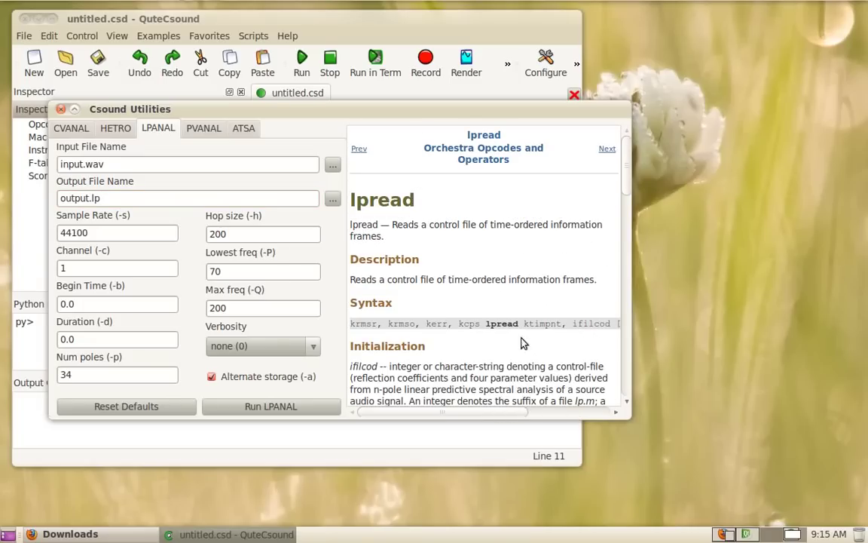
{"action": "scroll", "coordinate": [544, 330], "scroll_direction": "down", "scroll_amount": 1}
{"action": "left_click_drag", "start_coordinate": [476, 286], "coordinate": [461, 287]}
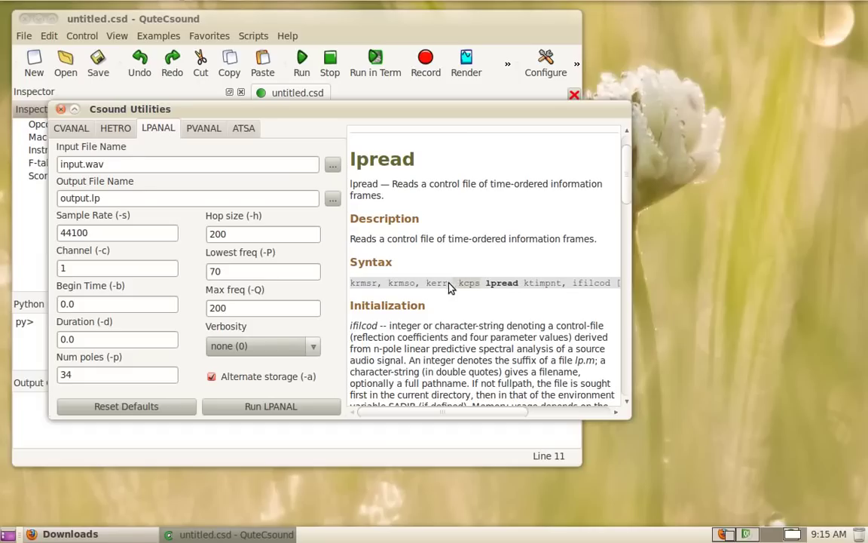
{"action": "scroll", "coordinate": [402, 287], "scroll_direction": "down", "scroll_amount": 5}
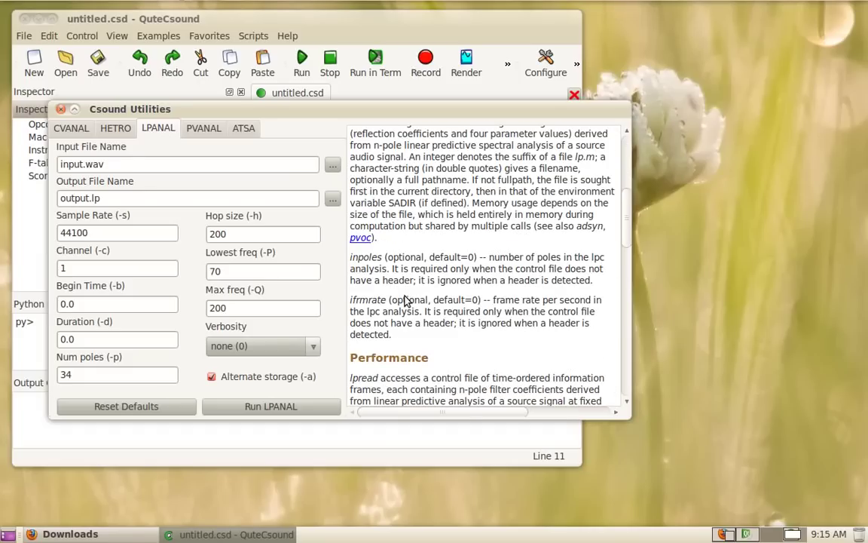
{"action": "scroll", "coordinate": [402, 286], "scroll_direction": "down", "scroll_amount": 1}
{"action": "scroll", "coordinate": [619, 293], "scroll_direction": "down", "scroll_amount": 5}
{"action": "left_click_drag", "start_coordinate": [620, 292], "coordinate": [632, 157]}
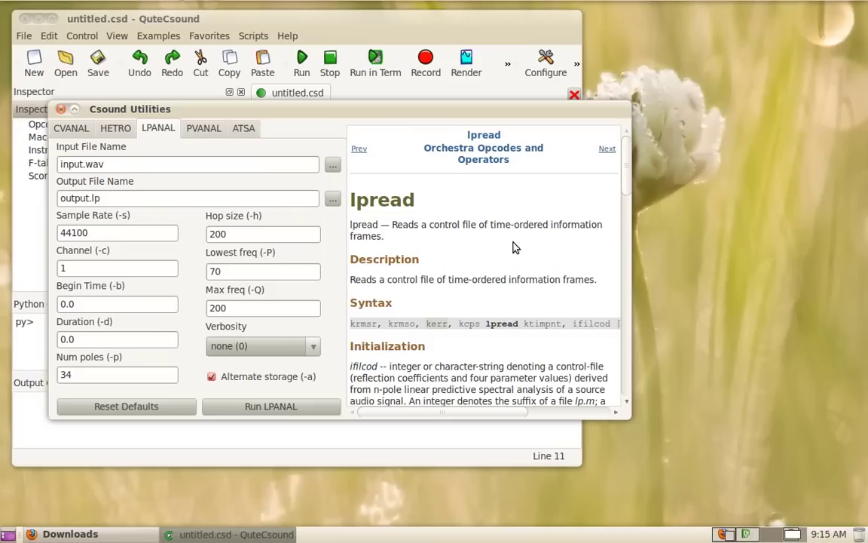
Step: On the PVANAL tab, focus the output file name and open the pvoc reference from the pvanal help
{"action": "left_click", "coordinate": [200, 132]}
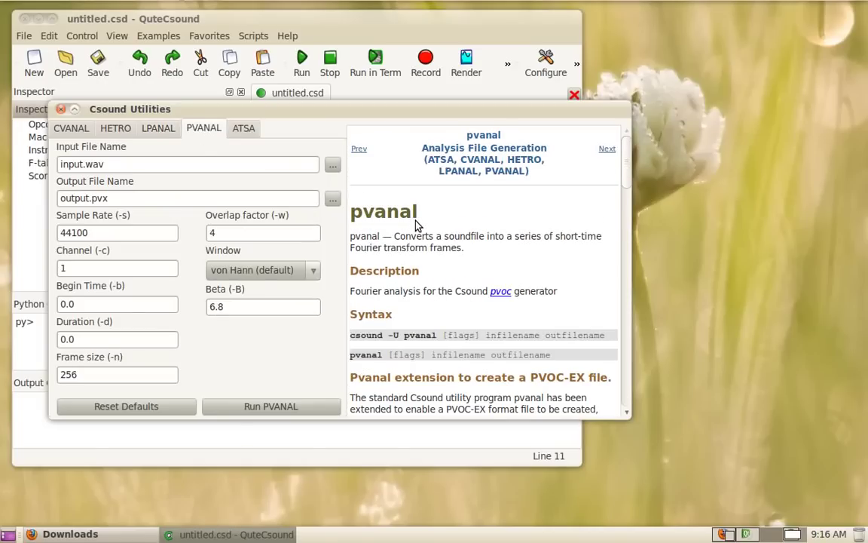
{"action": "left_click_drag", "start_coordinate": [420, 222], "coordinate": [352, 221]}
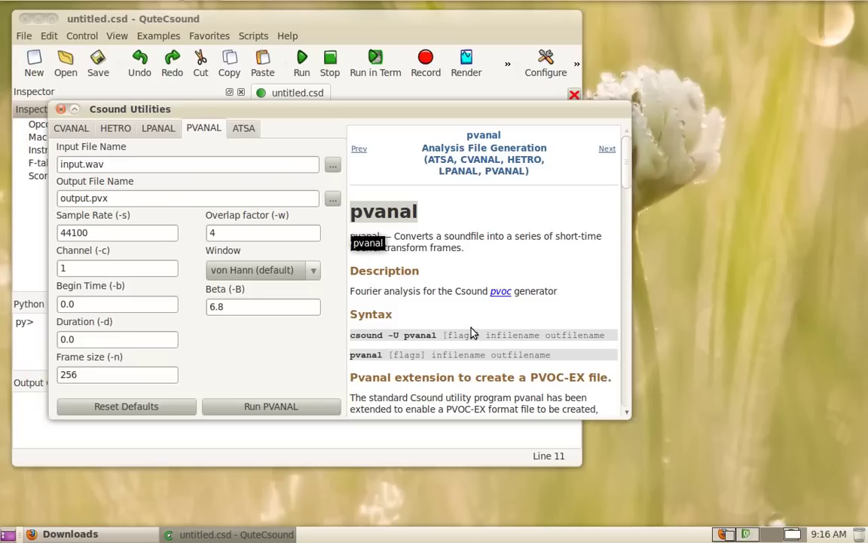
{"action": "left_click", "coordinate": [382, 268]}
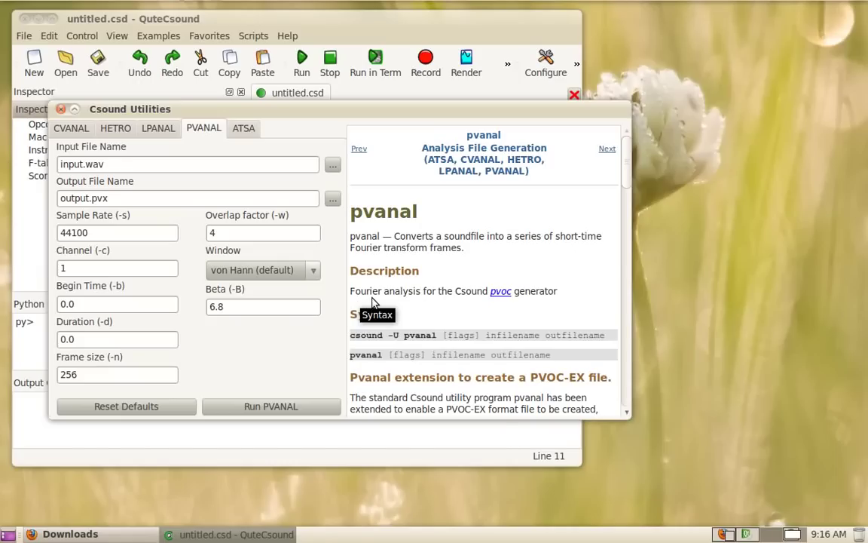
{"action": "left_click", "coordinate": [112, 197]}
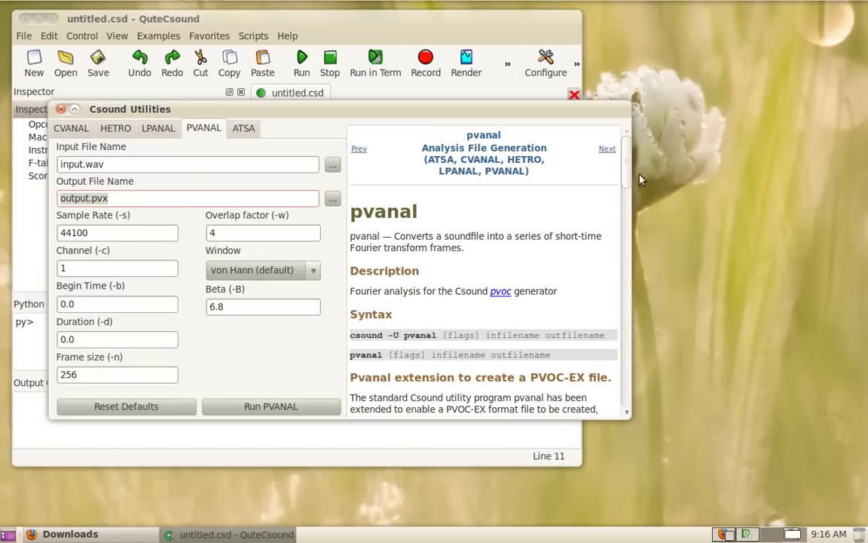
{"action": "left_click_drag", "start_coordinate": [626, 172], "coordinate": [626, 248]}
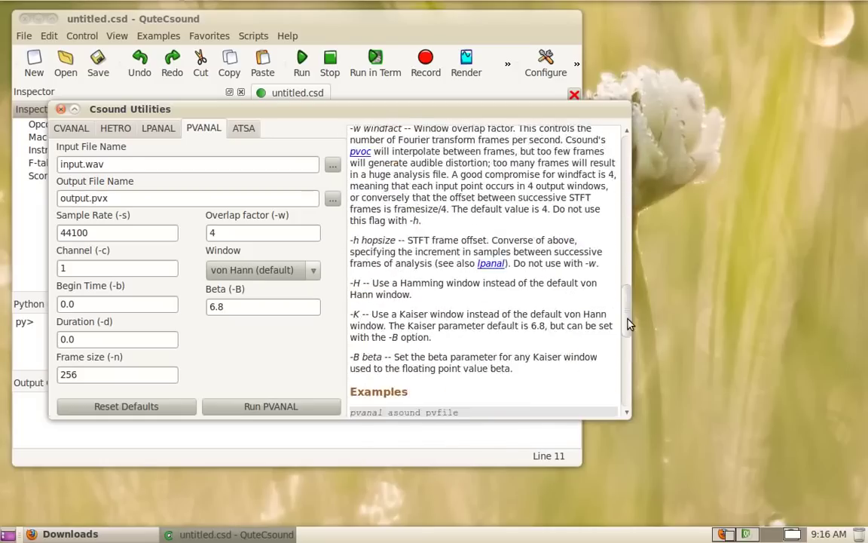
{"action": "left_click_drag", "start_coordinate": [628, 332], "coordinate": [629, 300]}
{"action": "left_click", "coordinate": [361, 271]}
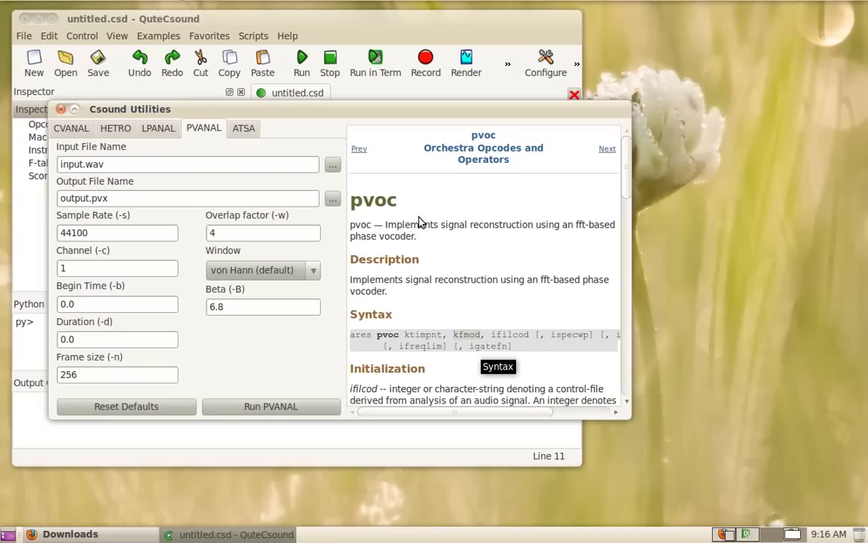
Step: Show the ATSA tab and highlight the atsa heading and ATS summary text in its help
{"action": "left_click", "coordinate": [238, 133]}
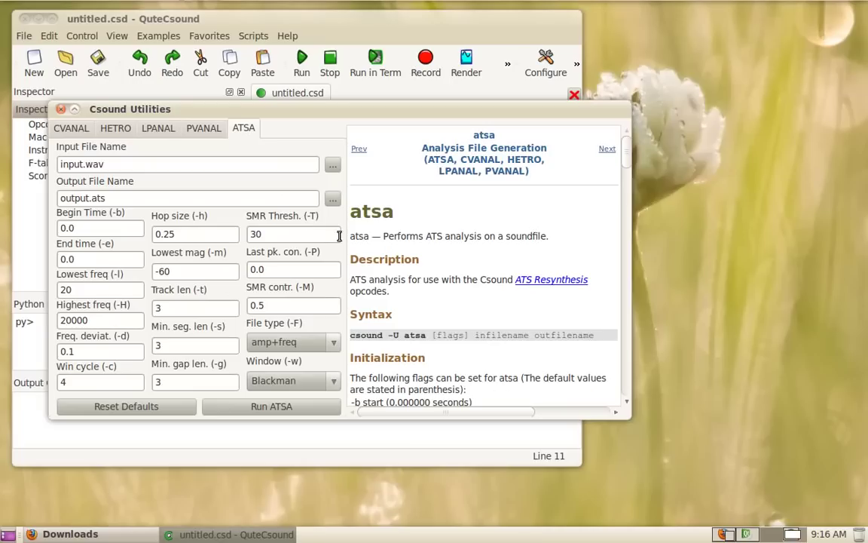
{"action": "left_click_drag", "start_coordinate": [395, 213], "coordinate": [350, 213]}
{"action": "left_click", "coordinate": [422, 253]}
{"action": "left_click_drag", "start_coordinate": [426, 238], "coordinate": [445, 238]}
{"action": "left_click", "coordinate": [459, 309]}
{"action": "left_click_drag", "start_coordinate": [630, 162], "coordinate": [561, 139]}
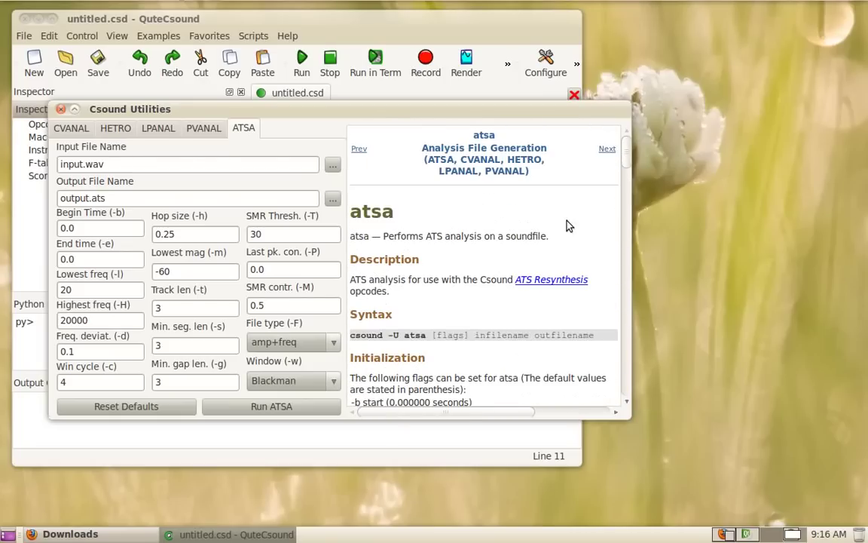
Step: Go from the ATS Spectral Processing page to ATSread, visit ATSinterpread, then return to ATSread
{"action": "left_click", "coordinate": [548, 281]}
{"action": "scroll", "coordinate": [483, 264], "scroll_direction": "down", "scroll_amount": 4}
{"action": "left_click", "coordinate": [394, 264]}
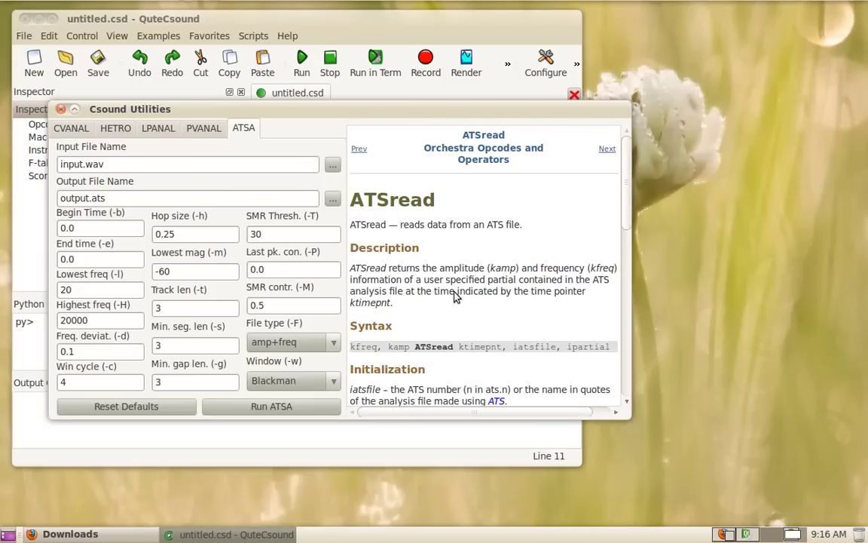
{"action": "scroll", "coordinate": [422, 294], "scroll_direction": "down", "scroll_amount": 3}
{"action": "scroll", "coordinate": [467, 311], "scroll_direction": "up", "scroll_amount": 4}
{"action": "left_click", "coordinate": [549, 291]}
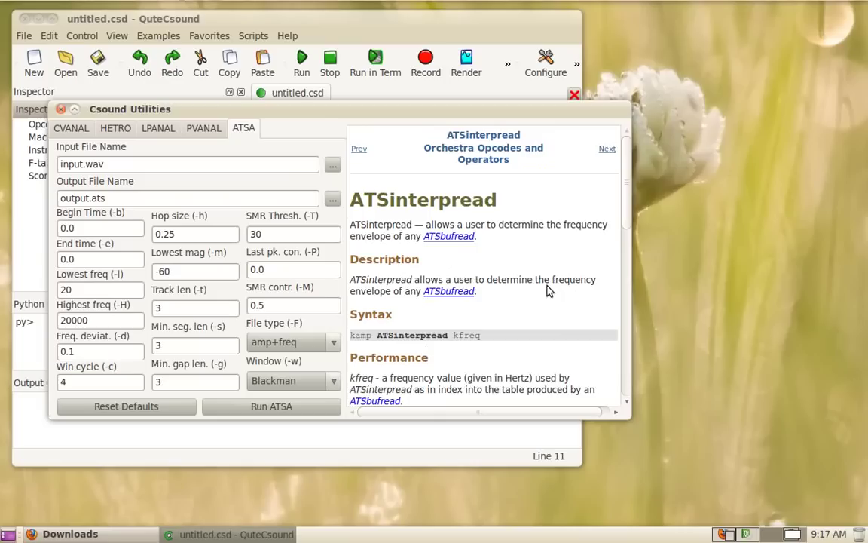
{"action": "left_click", "coordinate": [606, 149]}
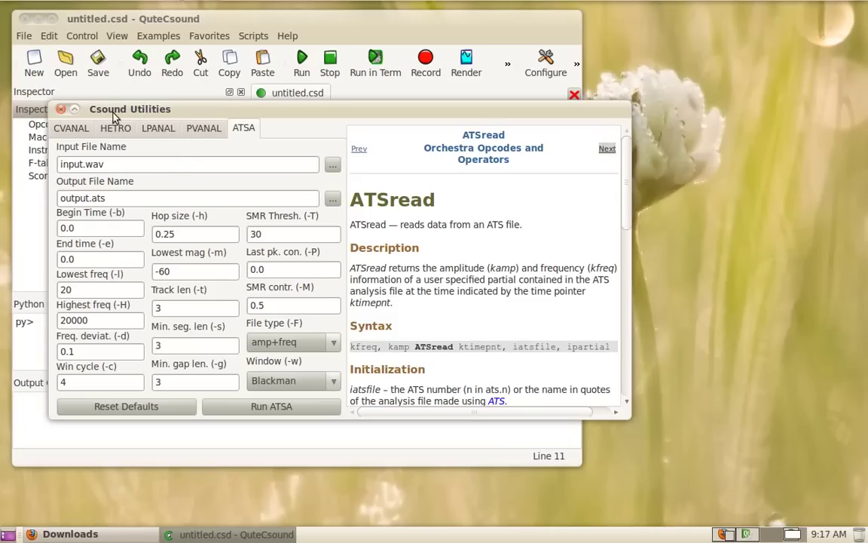
Step: Close the Csound Utilities window and open the Csound manual panel
{"action": "left_click", "coordinate": [60, 110]}
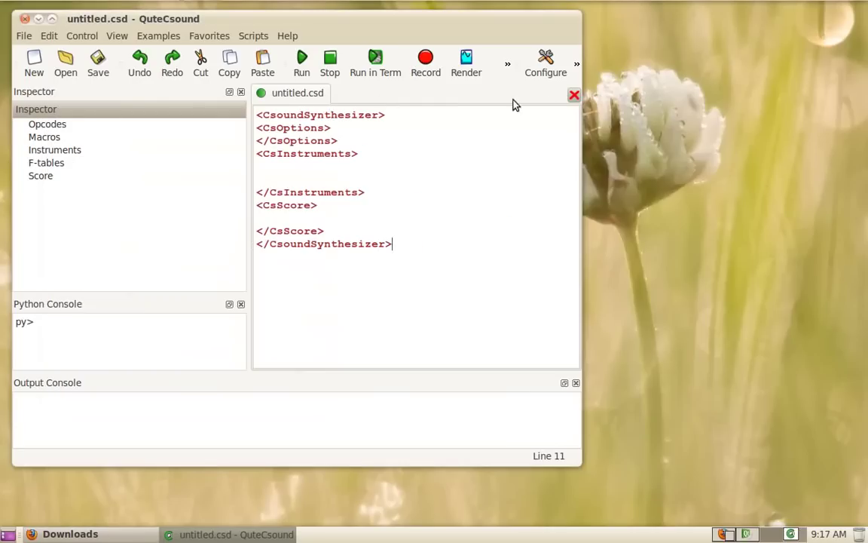
{"action": "left_click", "coordinate": [577, 64]}
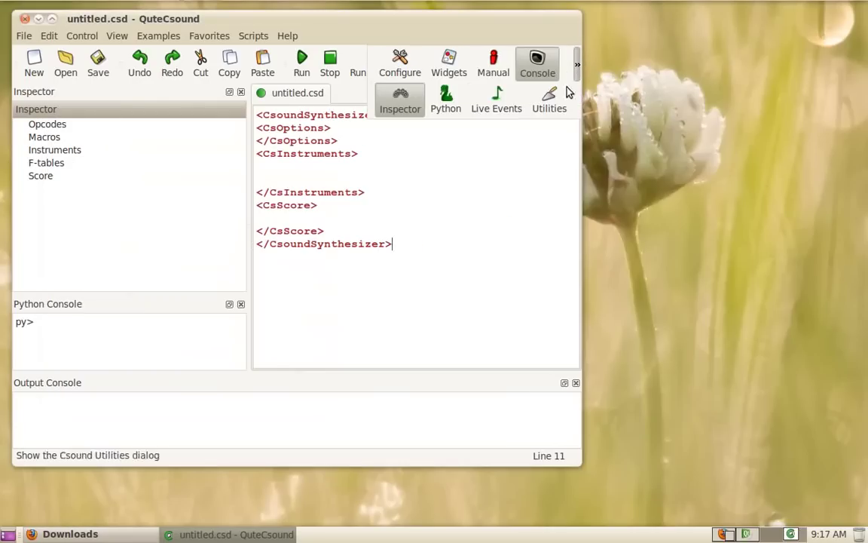
{"action": "left_click", "coordinate": [494, 68]}
{"action": "scroll", "coordinate": [797, 320], "scroll_direction": "up", "scroll_amount": 10}
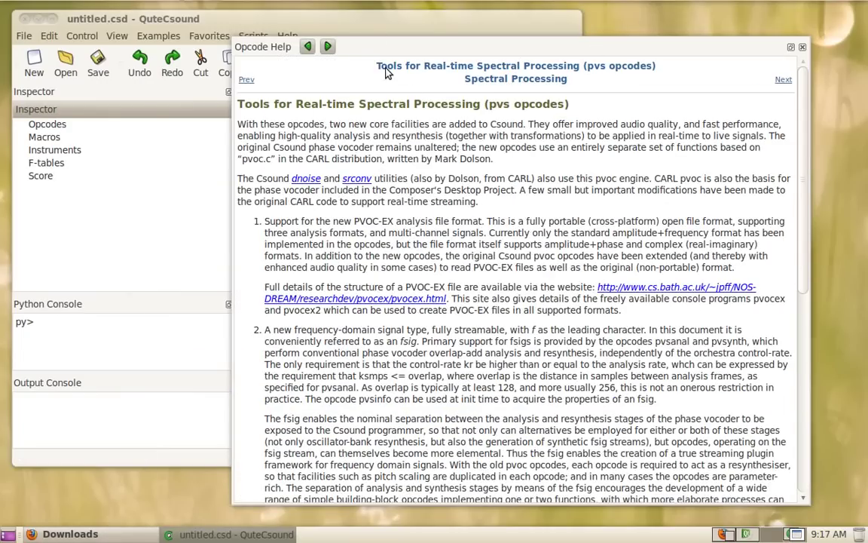
Step: From the manual index, open 'Tools for Real-time Spectral Processing (pvs opcodes)' and scroll its opcode list
{"action": "left_click", "coordinate": [307, 47]}
{"action": "scroll", "coordinate": [488, 216], "scroll_direction": "up", "scroll_amount": 4}
{"action": "scroll", "coordinate": [487, 215], "scroll_direction": "up", "scroll_amount": 15}
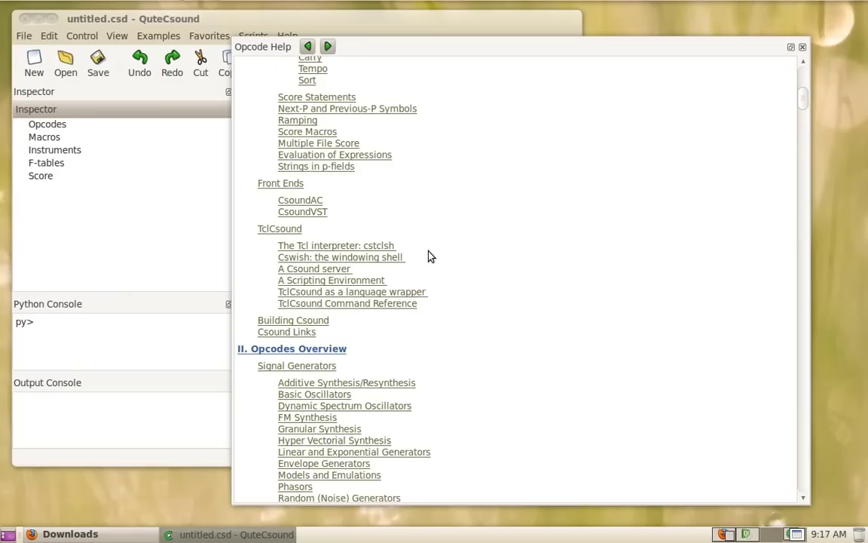
{"action": "left_click_drag", "start_coordinate": [805, 101], "coordinate": [797, 140]}
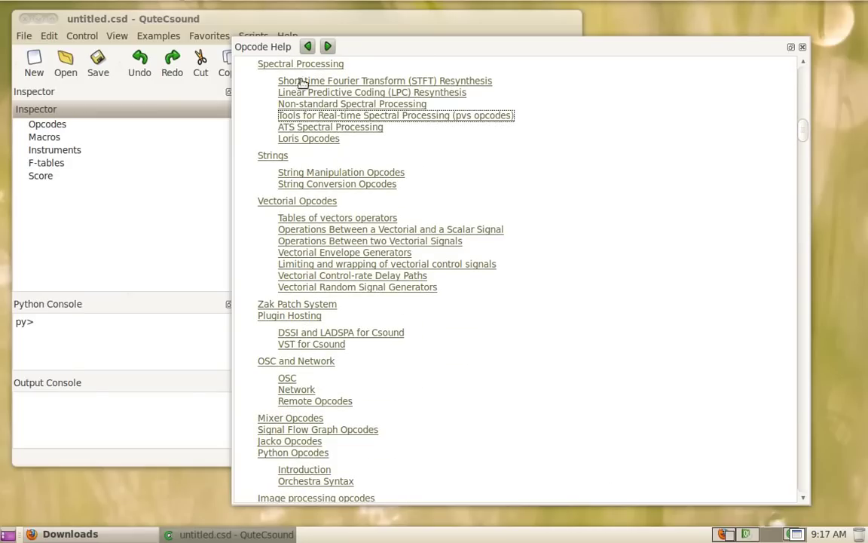
{"action": "left_click", "coordinate": [420, 118]}
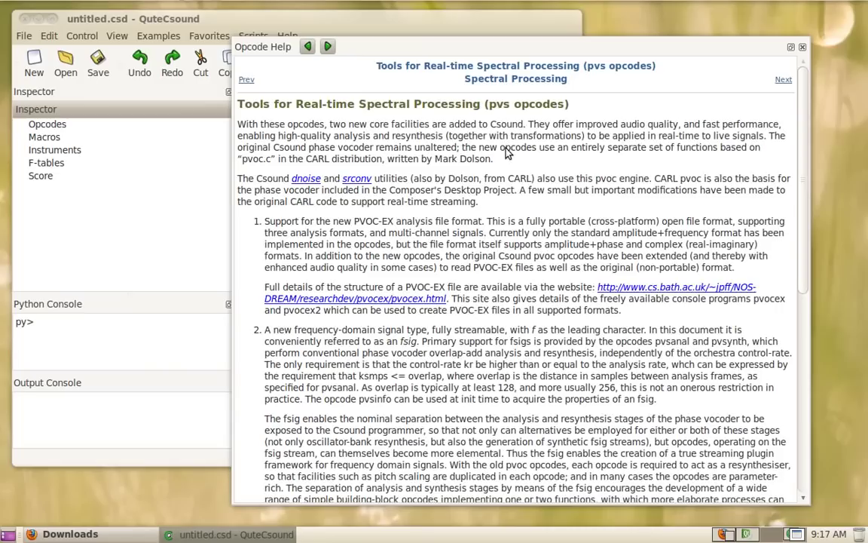
{"action": "scroll", "coordinate": [678, 227], "scroll_direction": "down", "scroll_amount": 10}
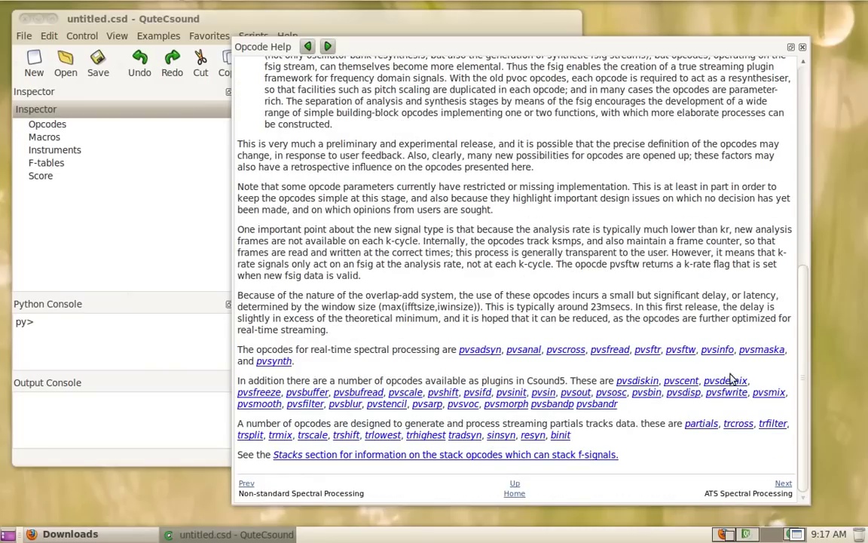